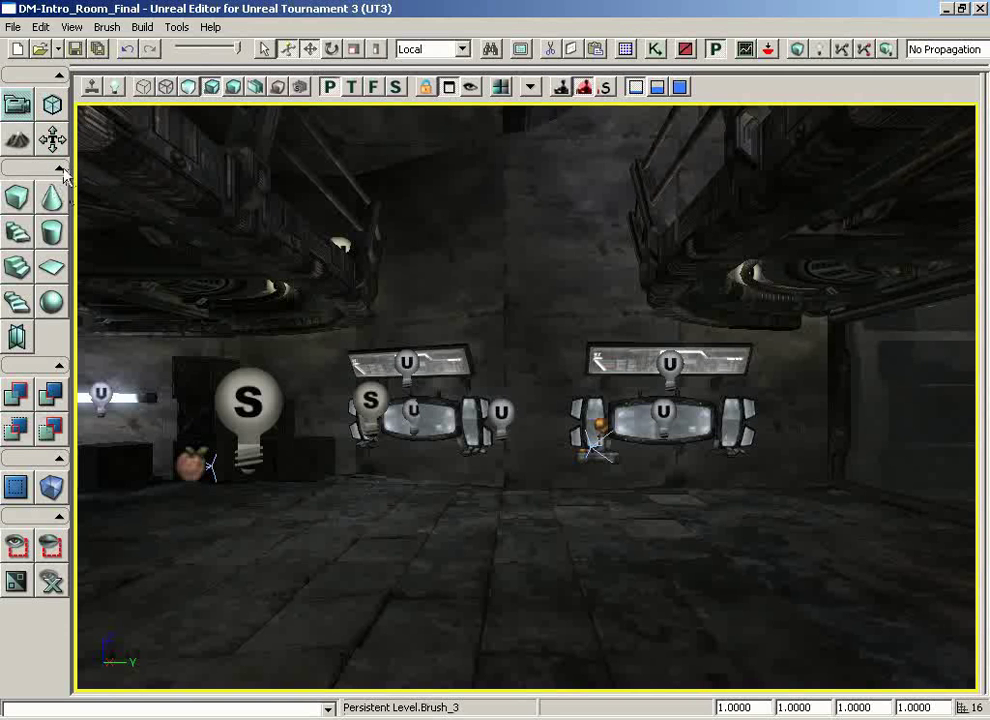
Collapse the brush primitive, CSG, volume and visibility tool groups in the toolbox, leaving only the editing modes expanded
{"action": "left_click", "coordinate": [60, 170]}
{"action": "left_click", "coordinate": [60, 190]}
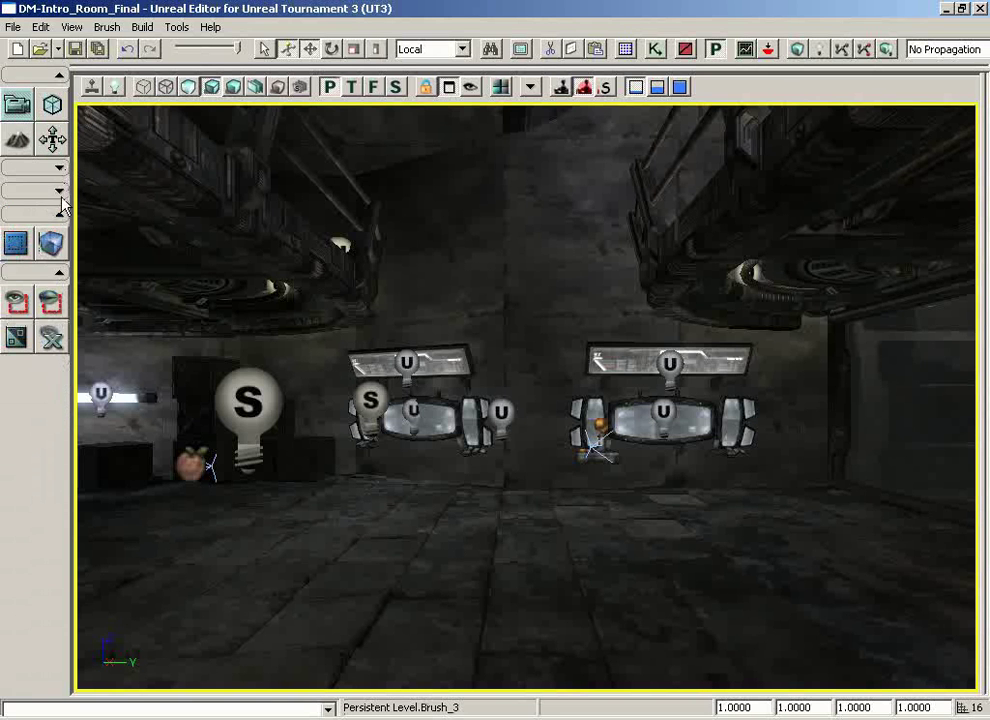
{"action": "left_click", "coordinate": [60, 214]}
{"action": "left_click", "coordinate": [60, 237]}
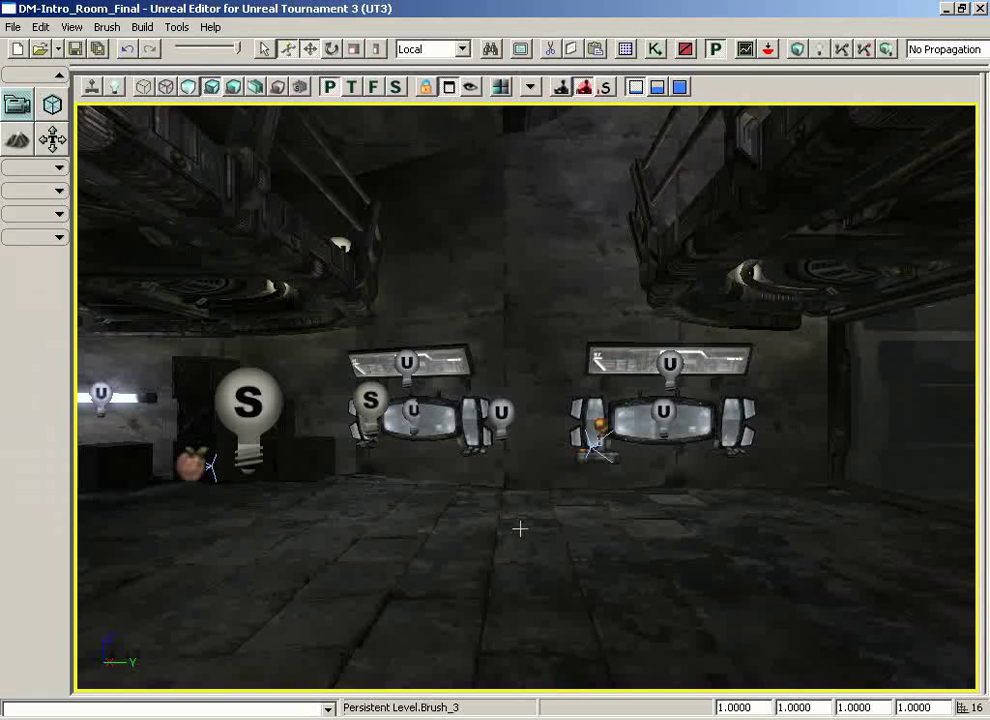
Look around the room in camera mode and switch to geometry mode to view its selection tools
{"action": "mouse_move", "coordinate": [520, 530]}
{"action": "left_mouse_down"}
{"action": "mouse_move", "coordinate": [330, 323]}
{"action": "mouse_move", "coordinate": [634, 387]}
{"action": "mouse_move", "coordinate": [975, 316]}
{"action": "mouse_move", "coordinate": [512, 550]}
{"action": "left_mouse_up"}
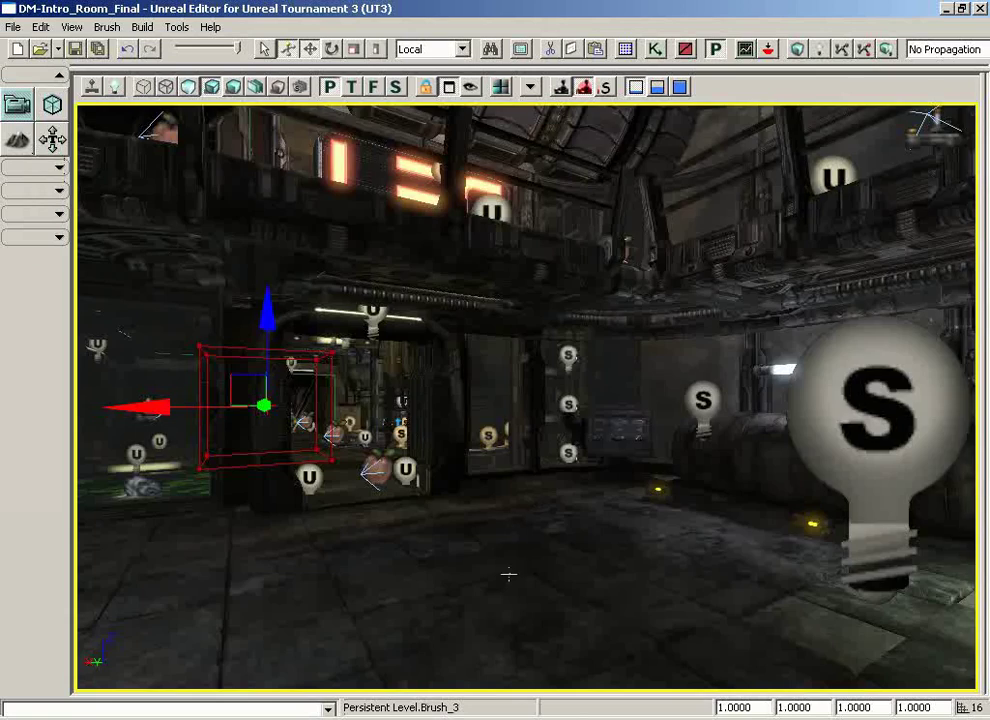
{"action": "left_click_drag", "start_coordinate": [508, 577], "coordinate": [490, 450]}
{"action": "mouse_move", "coordinate": [345, 388]}
{"action": "left_mouse_down"}
{"action": "mouse_move", "coordinate": [354, 212]}
{"action": "mouse_move", "coordinate": [334, 216]}
{"action": "mouse_move", "coordinate": [283, 268]}
{"action": "mouse_move", "coordinate": [200, 270]}
{"action": "left_mouse_up"}
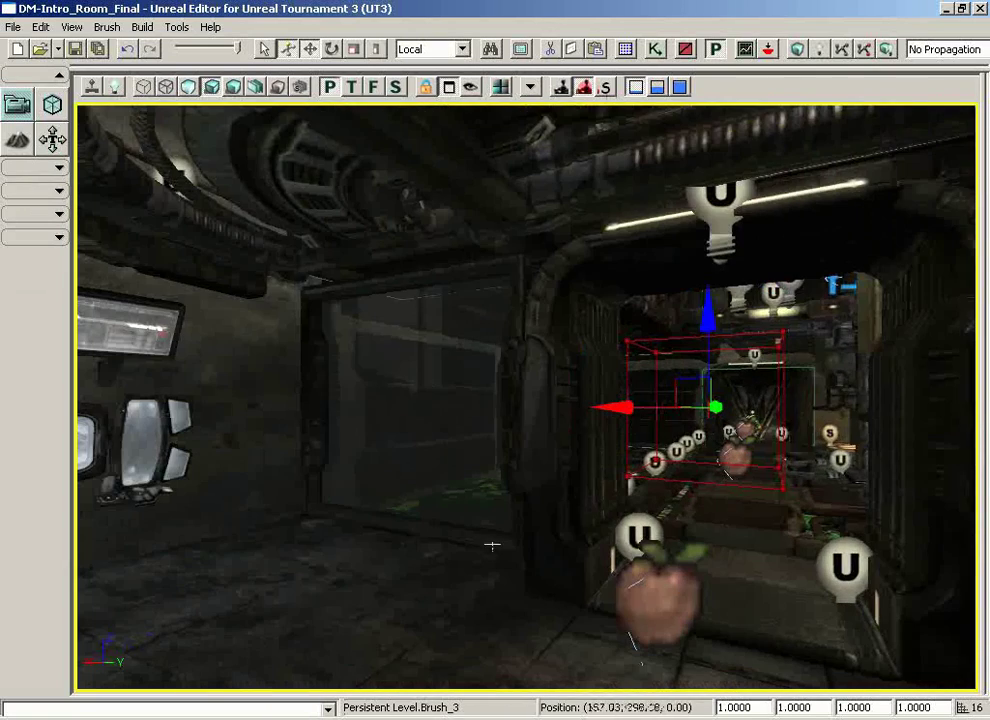
{"action": "left_click_drag", "start_coordinate": [311, 444], "coordinate": [150, 450]}
{"action": "left_click", "coordinate": [53, 106]}
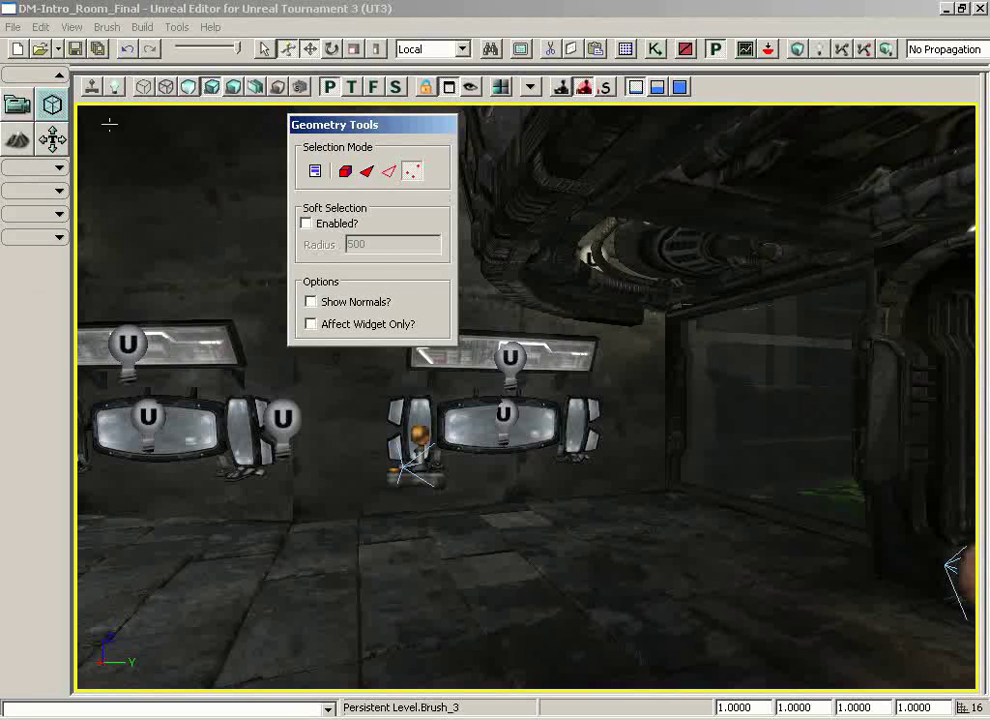
Switch to texture alignment mode and select the large wall surface above the consoles
{"action": "left_click", "coordinate": [54, 145]}
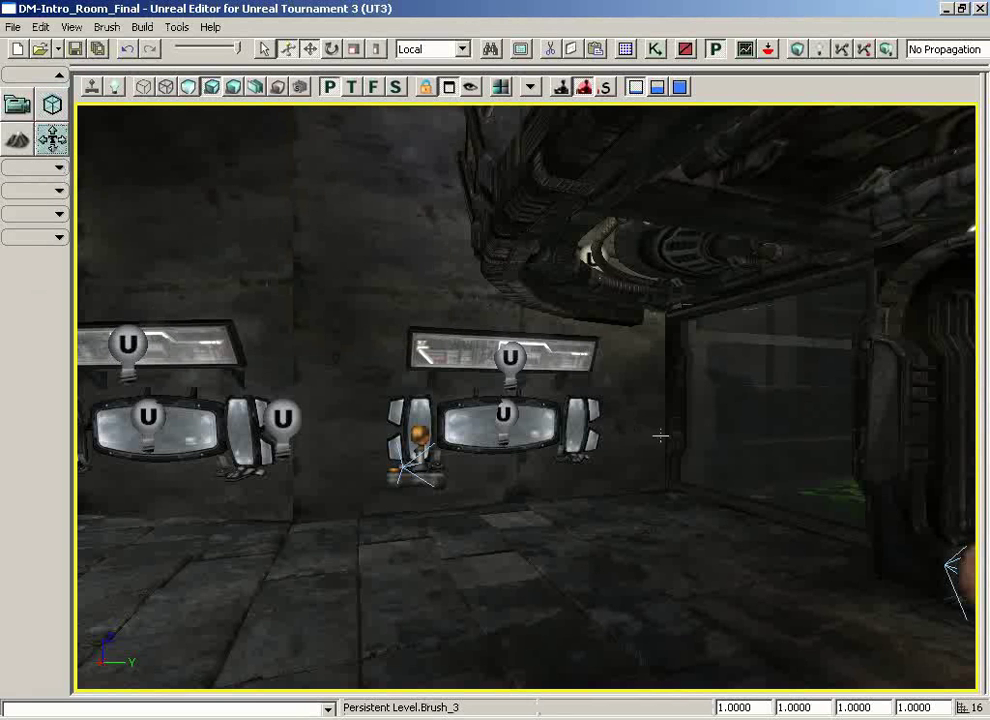
{"action": "left_click_drag", "start_coordinate": [667, 444], "coordinate": [603, 389]}
{"action": "right_click_drag", "start_coordinate": [603, 389], "coordinate": [595, 257]}
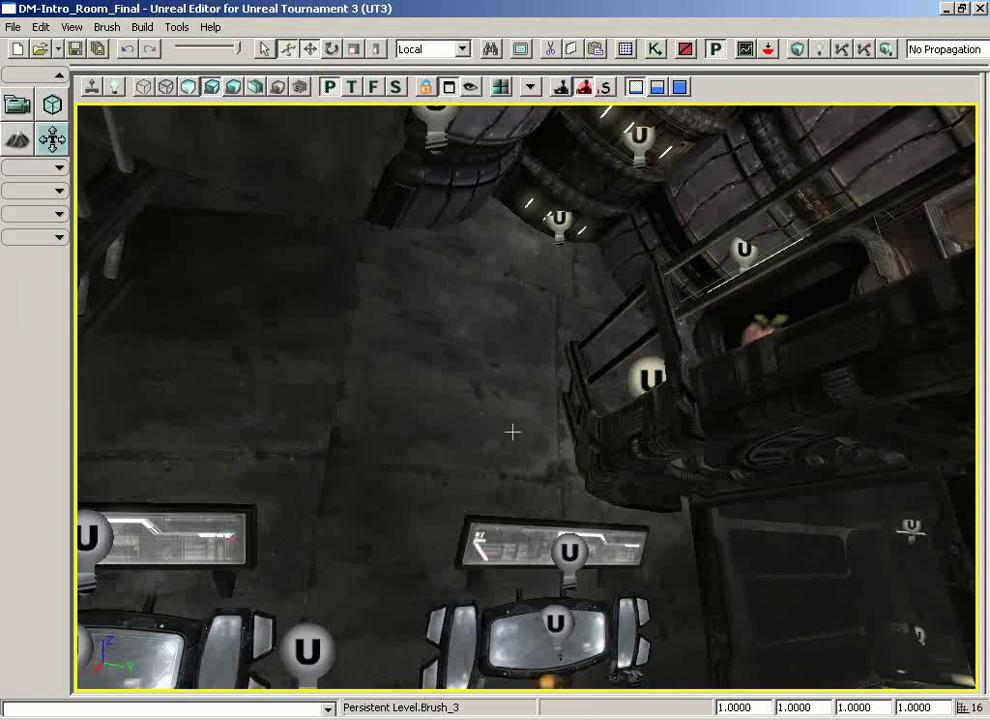
{"action": "left_click", "coordinate": [471, 382]}
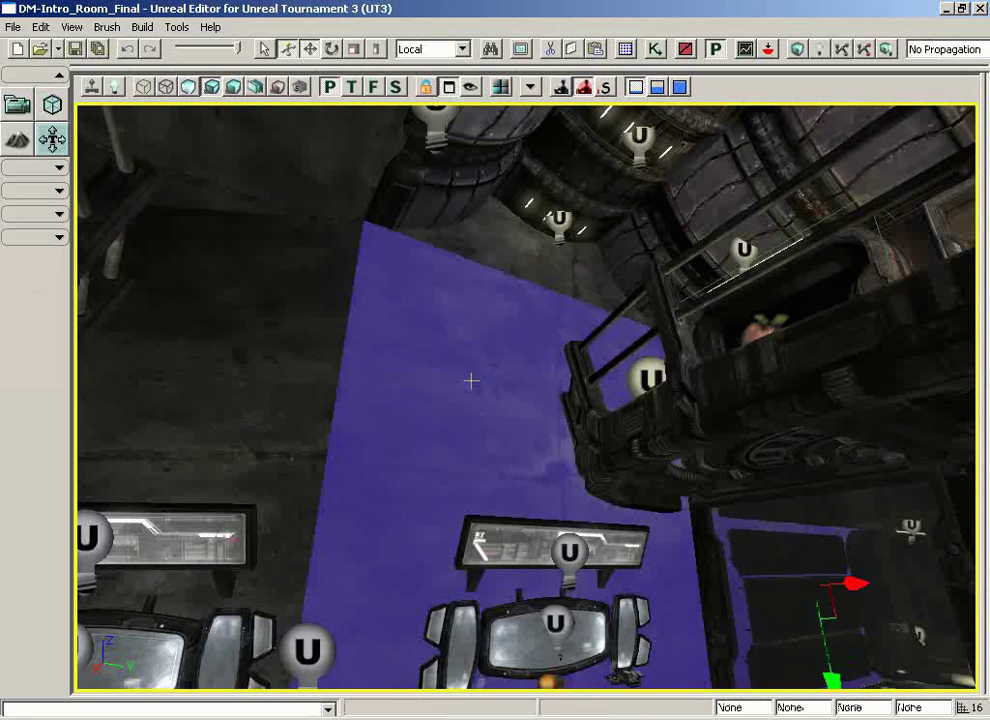
Pan the texture of the selected wall along each of its two axes and along both at once
{"action": "right_click_drag", "start_coordinate": [471, 437], "coordinate": [528, 437]}
{"action": "left_click_drag", "start_coordinate": [528, 437], "coordinate": [527, 494]}
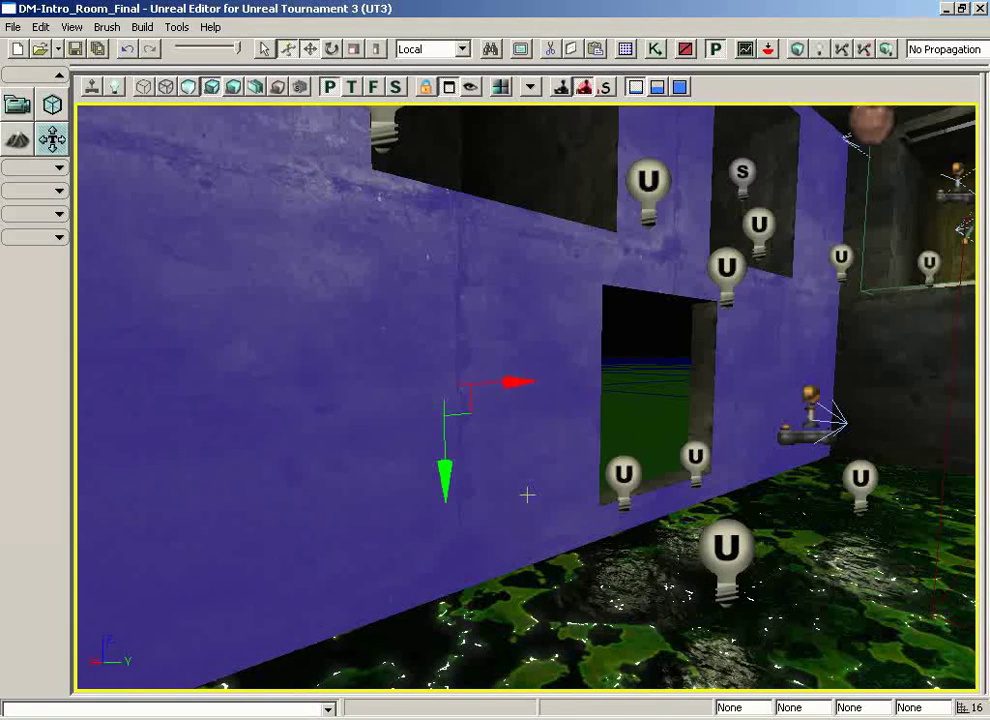
{"action": "mouse_move", "coordinate": [521, 528]}
{"action": "right_mouse_down"}
{"action": "mouse_move", "coordinate": [515, 440]}
{"action": "mouse_move", "coordinate": [477, 466]}
{"action": "mouse_move", "coordinate": [519, 521]}
{"action": "right_mouse_up"}
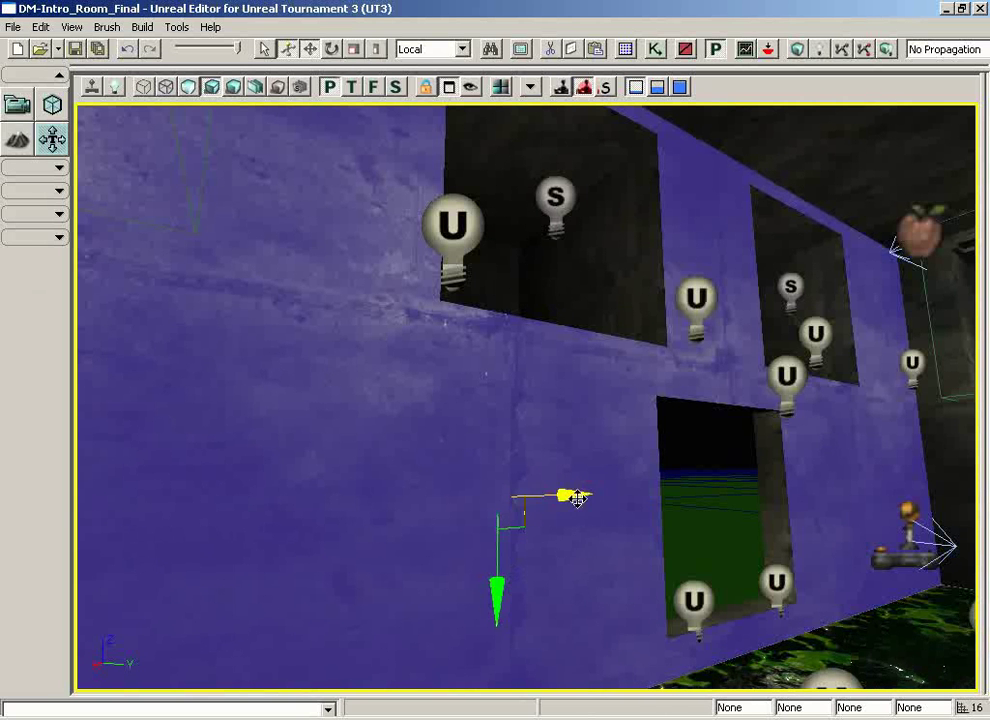
{"action": "mouse_move", "coordinate": [568, 495]}
{"action": "left_mouse_down"}
{"action": "mouse_move", "coordinate": [393, 495]}
{"action": "mouse_move", "coordinate": [601, 493]}
{"action": "mouse_move", "coordinate": [559, 500]}
{"action": "left_mouse_up"}
{"action": "mouse_move", "coordinate": [497, 585]}
{"action": "left_mouse_down"}
{"action": "mouse_move", "coordinate": [495, 480]}
{"action": "mouse_move", "coordinate": [510, 568]}
{"action": "left_mouse_up"}
{"action": "mouse_move", "coordinate": [517, 522]}
{"action": "left_mouse_down"}
{"action": "mouse_move", "coordinate": [475, 608]}
{"action": "mouse_move", "coordinate": [546, 591]}
{"action": "mouse_move", "coordinate": [548, 548]}
{"action": "mouse_move", "coordinate": [526, 495]}
{"action": "mouse_move", "coordinate": [521, 508]}
{"action": "mouse_move", "coordinate": [510, 453]}
{"action": "mouse_move", "coordinate": [422, 382]}
{"action": "mouse_move", "coordinate": [307, 398]}
{"action": "mouse_move", "coordinate": [298, 478]}
{"action": "mouse_move", "coordinate": [340, 548]}
{"action": "mouse_move", "coordinate": [444, 524]}
{"action": "mouse_move", "coordinate": [387, 378]}
{"action": "mouse_move", "coordinate": [336, 380]}
{"action": "mouse_move", "coordinate": [350, 390]}
{"action": "left_mouse_up"}
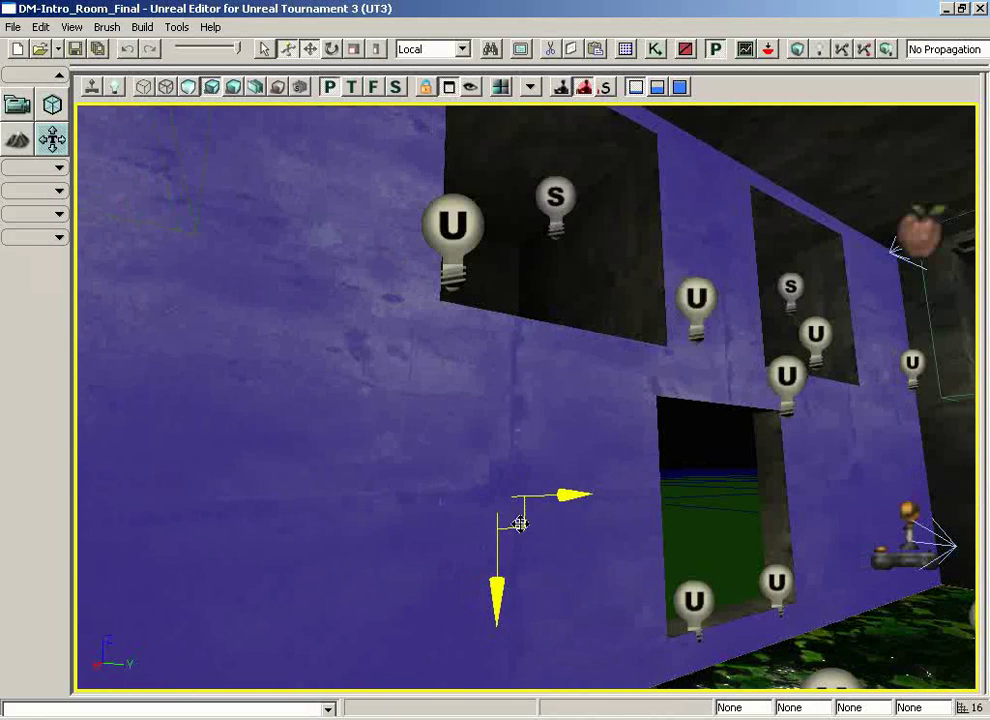
{"action": "left_click_drag", "start_coordinate": [496, 588], "coordinate": [483, 538]}
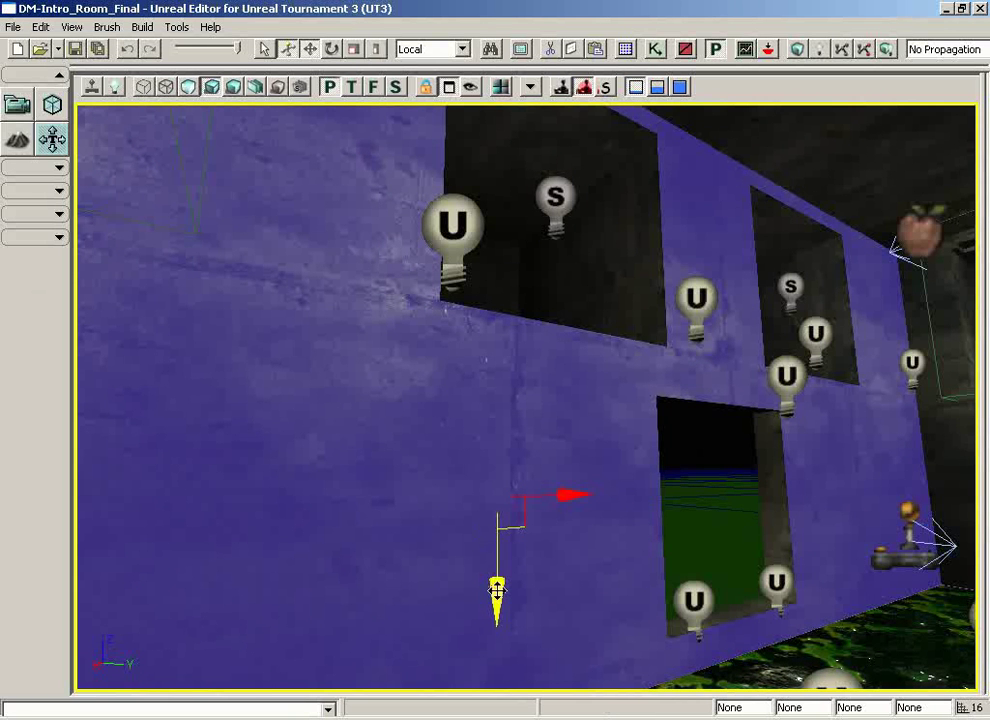
Rotate the selected wall's texture and scale it uniformly
{"action": "left_click", "coordinate": [331, 52]}
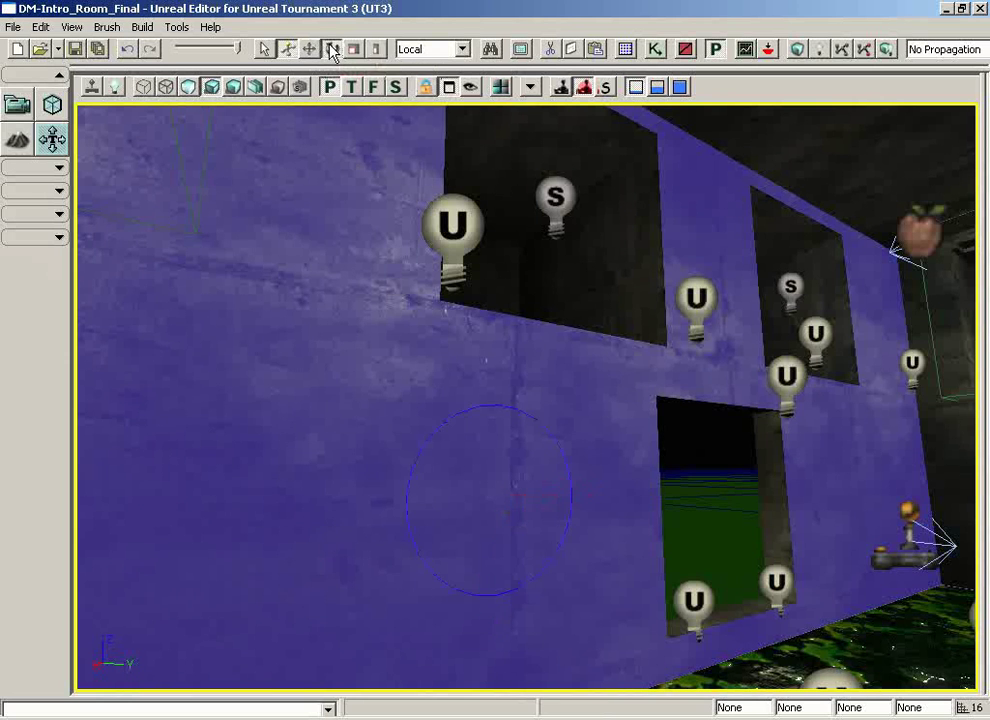
{"action": "left_click_drag", "start_coordinate": [465, 411], "coordinate": [130, 411]}
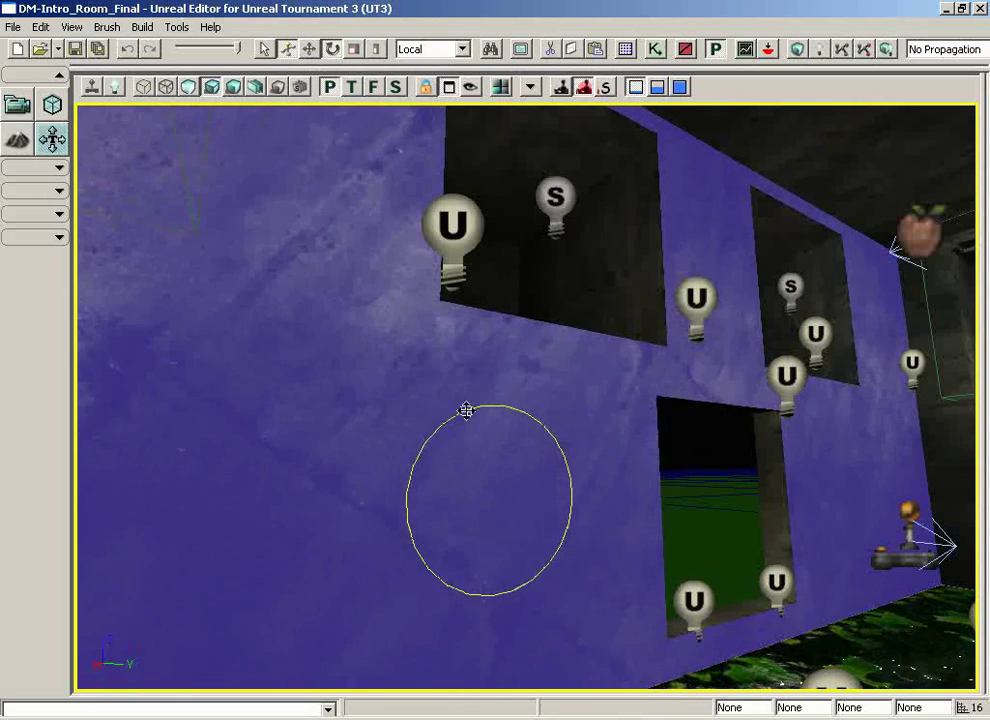
{"action": "left_click", "coordinate": [354, 49]}
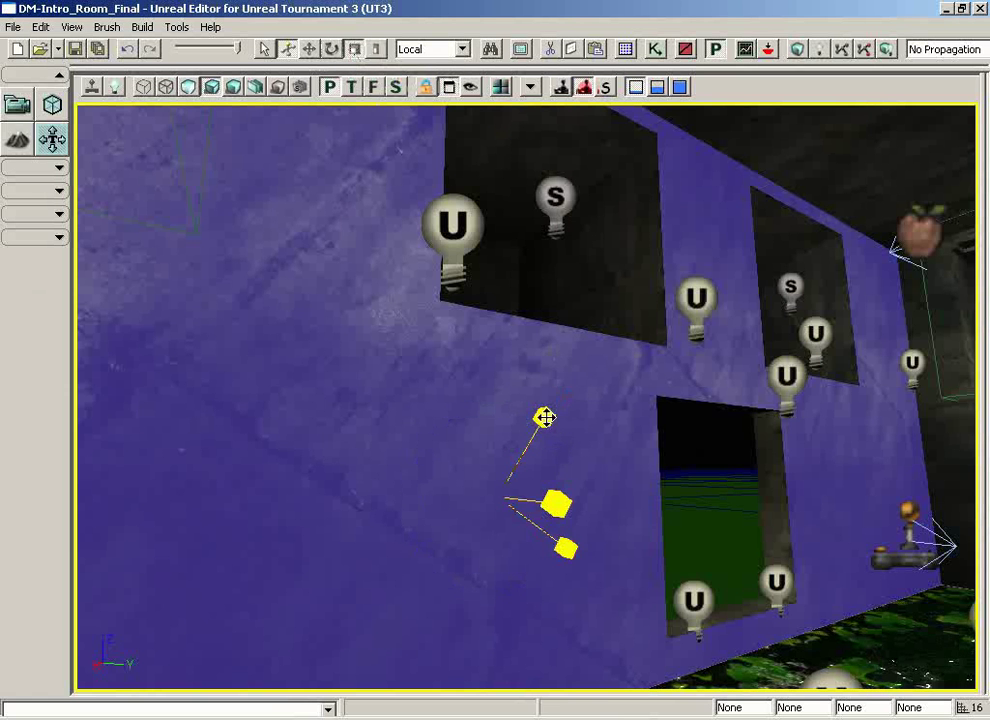
{"action": "left_click_drag", "start_coordinate": [543, 418], "coordinate": [75, 690]}
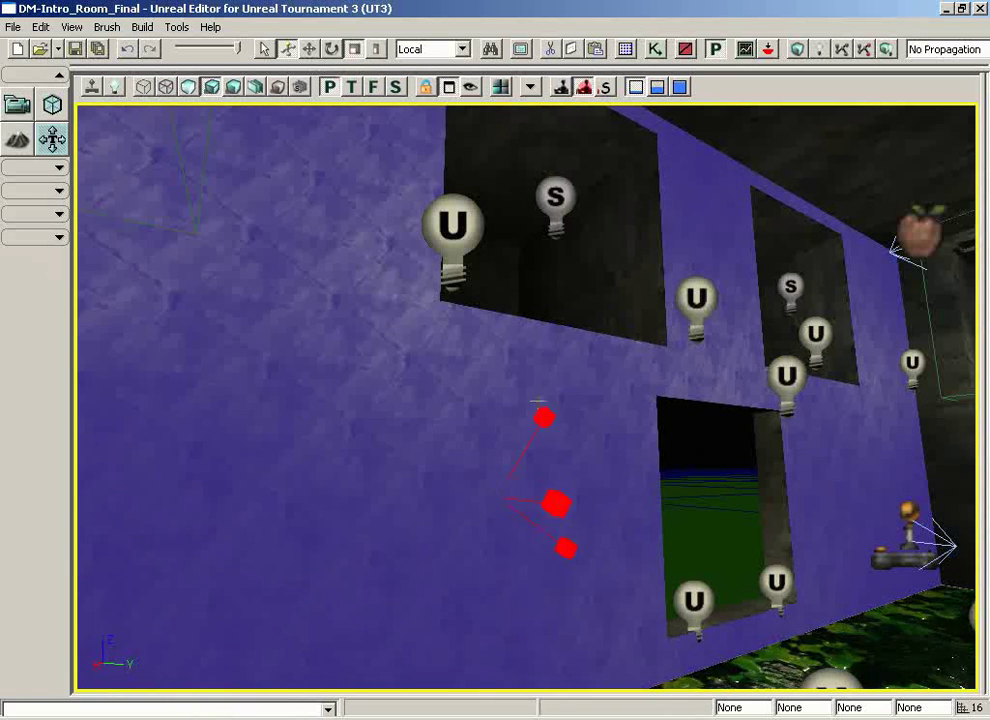
{"action": "left_click_drag", "start_coordinate": [541, 415], "coordinate": [645, 90]}
Scale the selected wall's texture non-uniformly along each of its two axes
{"action": "left_click", "coordinate": [376, 49]}
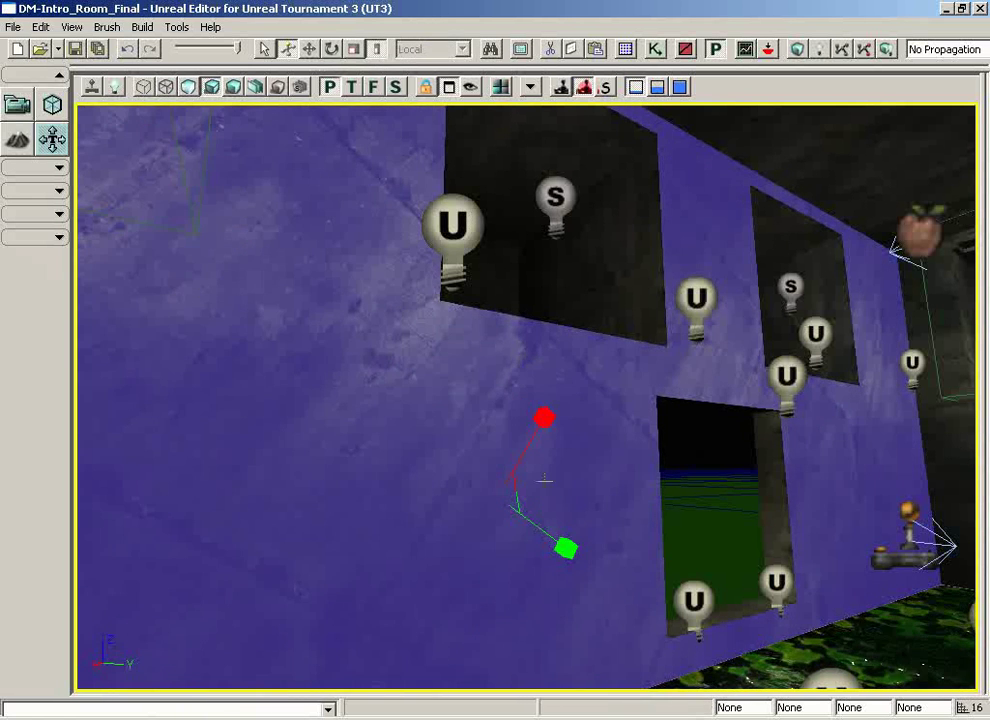
{"action": "left_click_drag", "start_coordinate": [545, 423], "coordinate": [73, 689]}
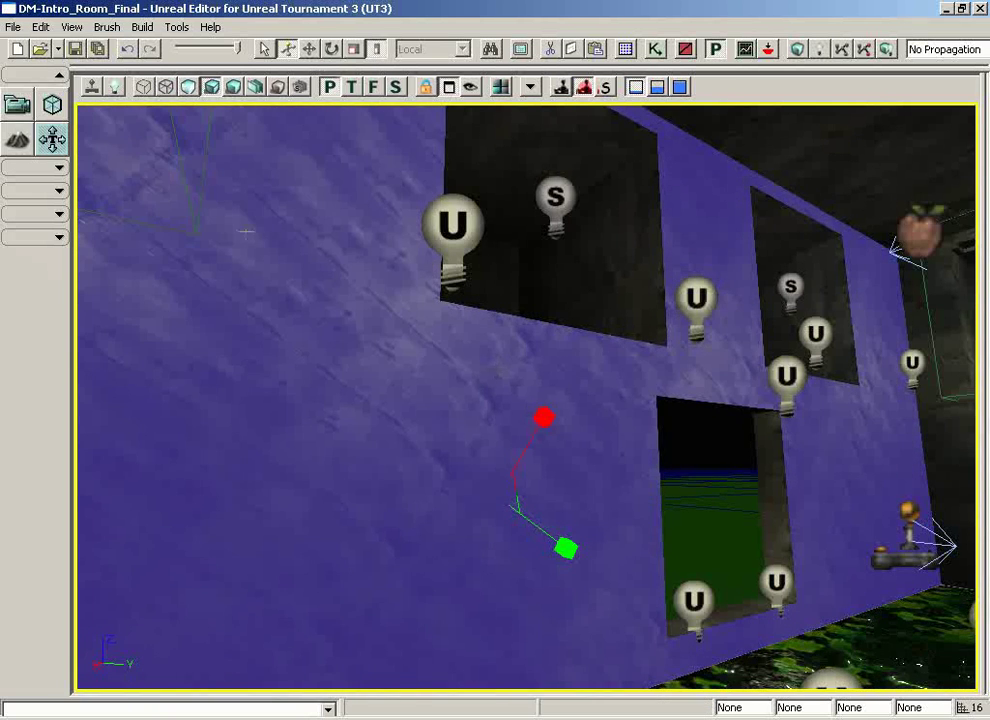
{"action": "left_click_drag", "start_coordinate": [566, 546], "coordinate": [73, 177]}
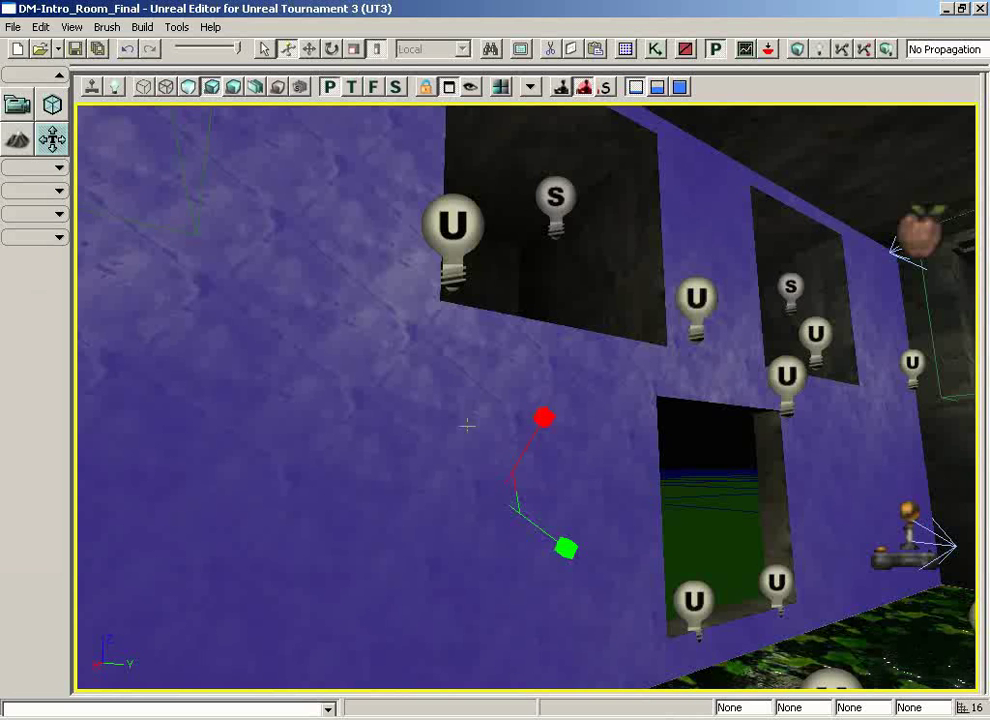
Open the terrain editing mode to view its tools and settings, and close it to return to camera mode
{"action": "left_click_drag", "start_coordinate": [356, 366], "coordinate": [76, 207]}
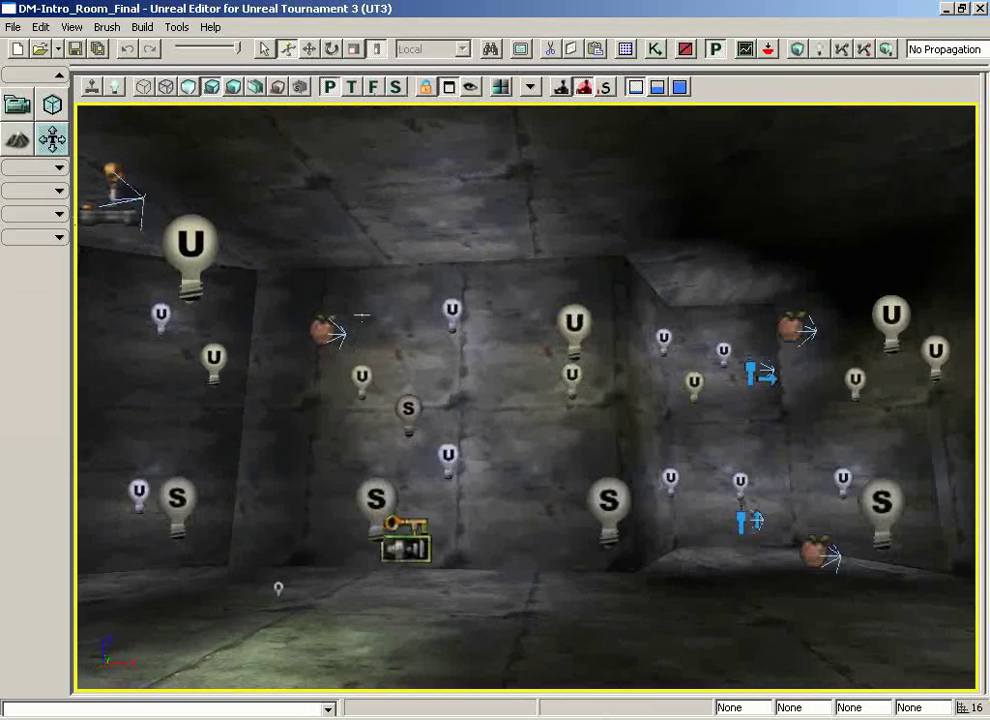
{"action": "left_click", "coordinate": [17, 143]}
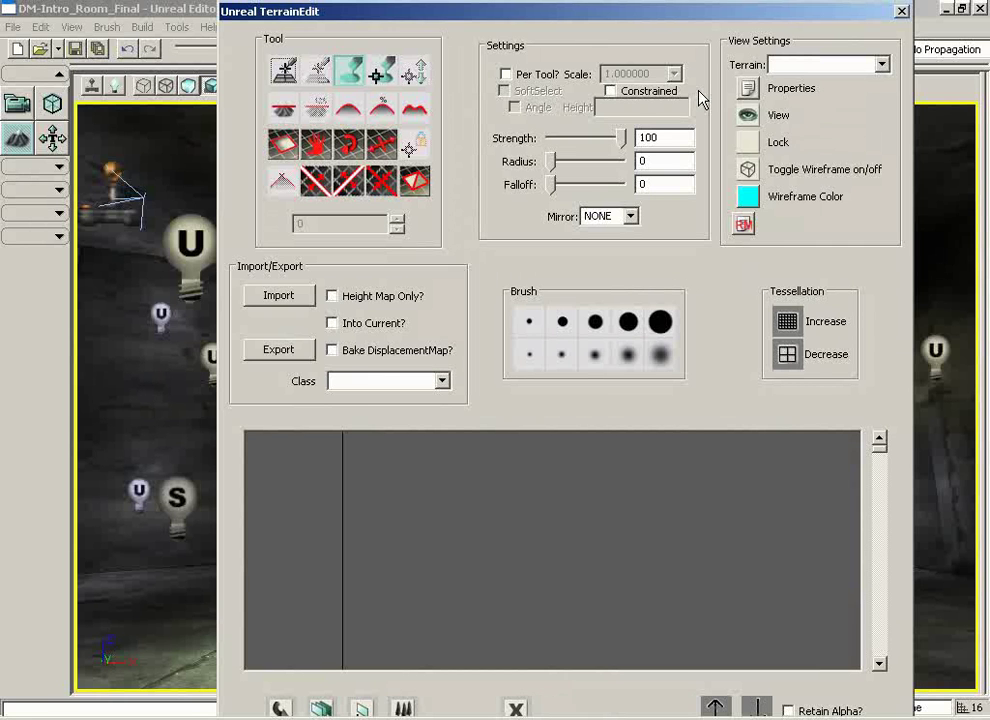
{"action": "left_click", "coordinate": [900, 11]}
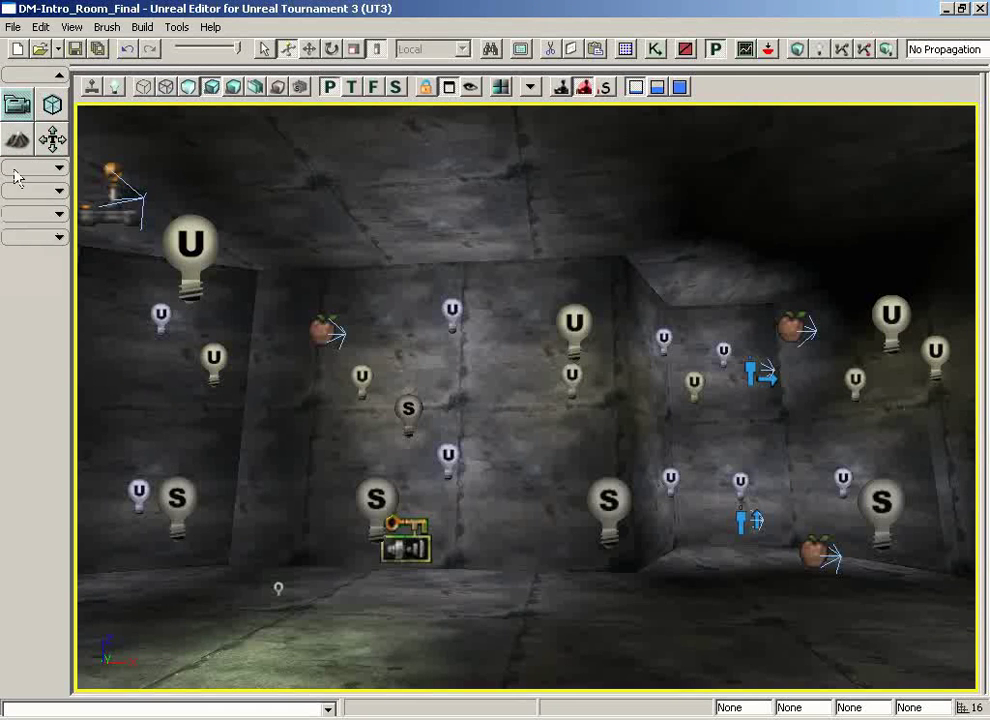